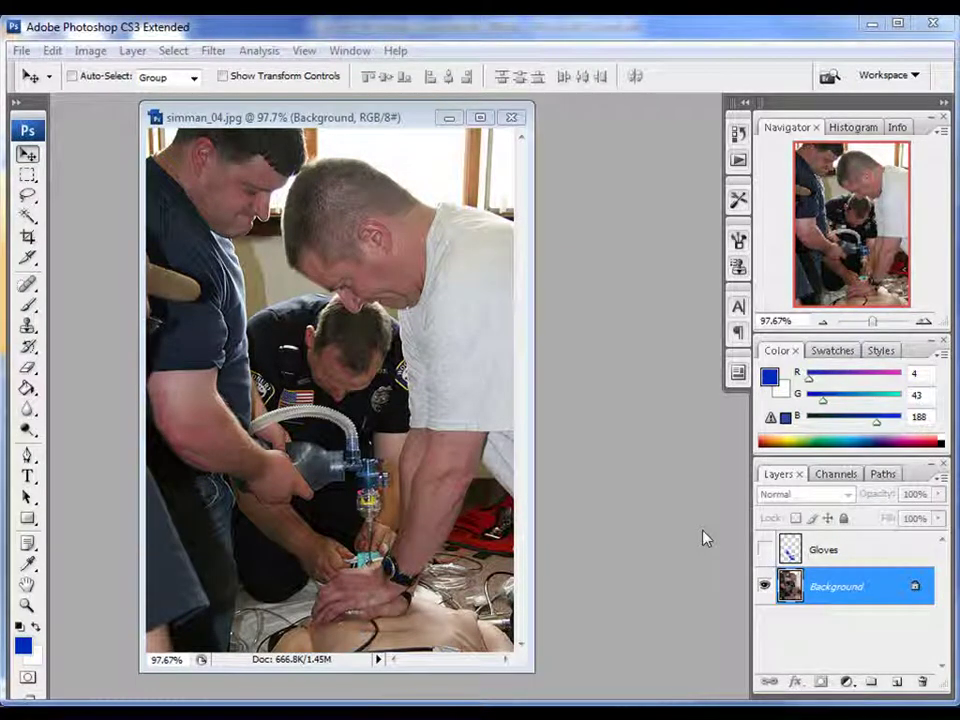
Preview the blue Gloves layer, hide it again, and add an empty Layer 1 above Background
{"action": "left_click", "coordinate": [765, 553]}
{"action": "left_click", "coordinate": [765, 551]}
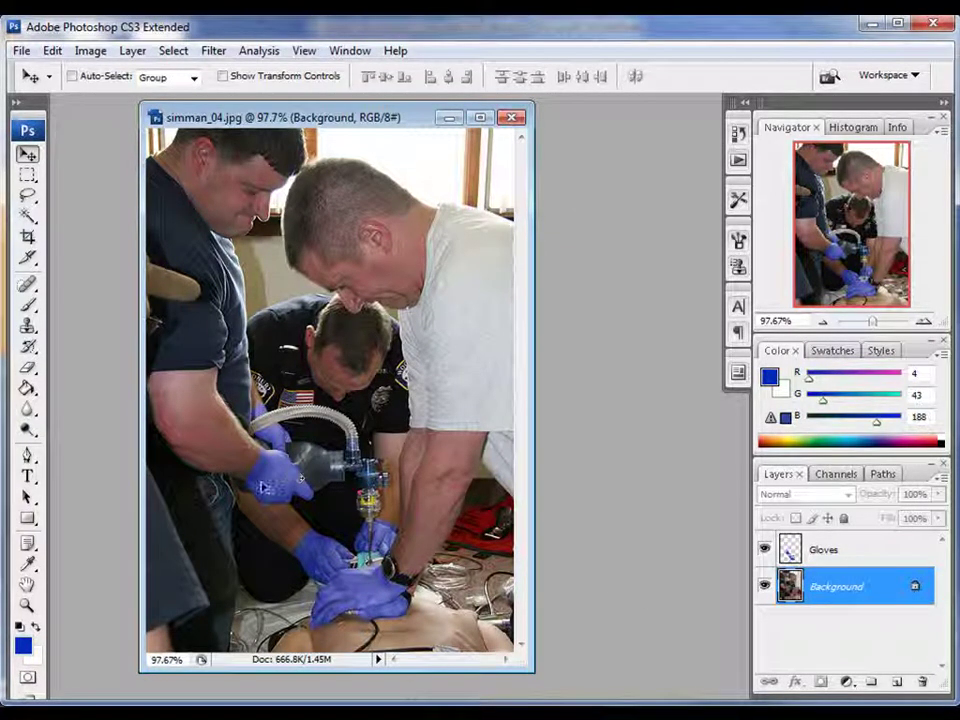
{"action": "left_click", "coordinate": [765, 552]}
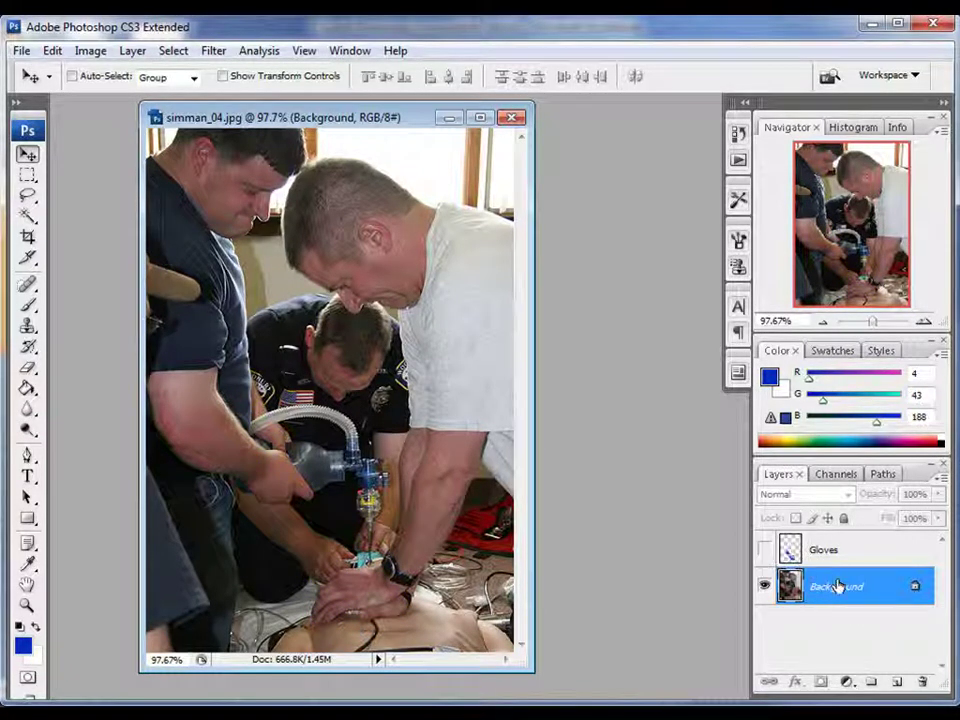
{"action": "left_click", "coordinate": [895, 683]}
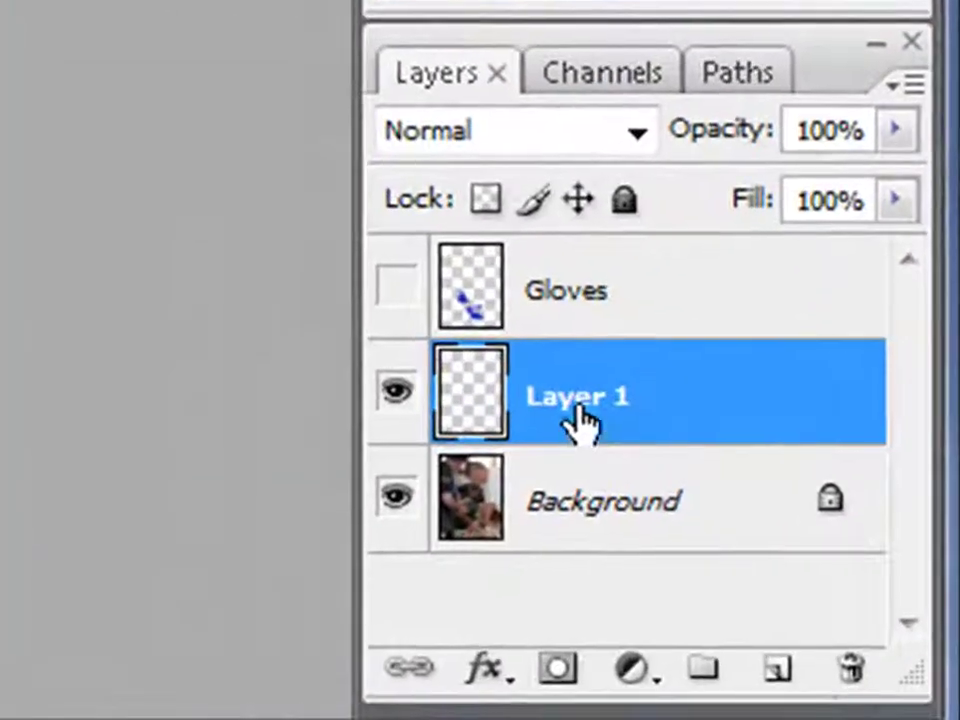
Rename Layer 1 to 'Paint' and set its blend mode to Color
{"action": "double_click", "coordinate": [824, 586]}
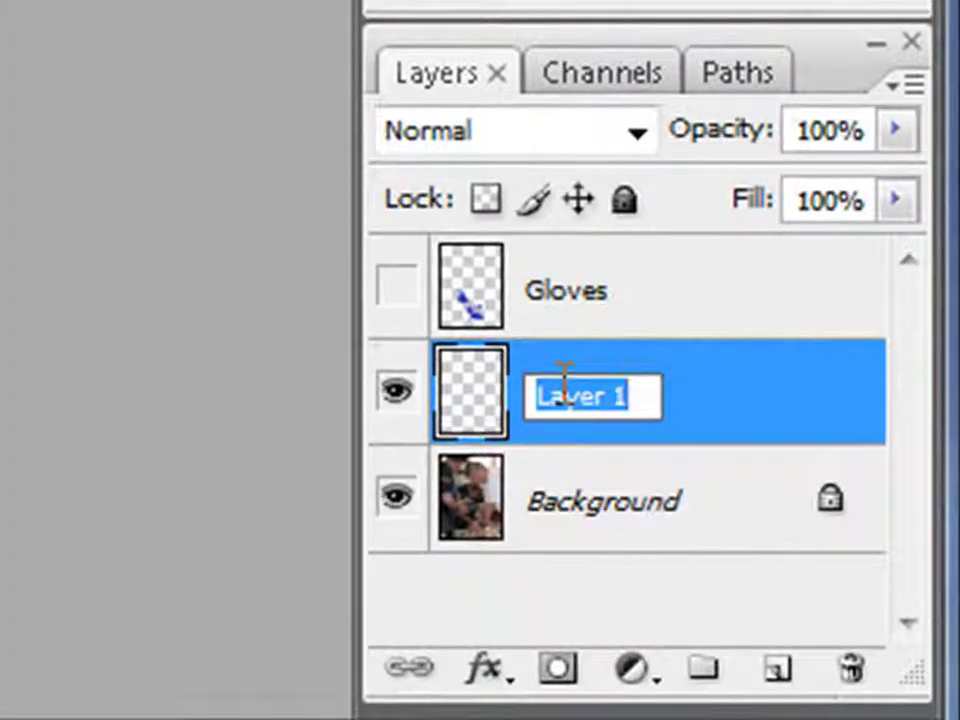
{"action": "type", "text": "Paint"}
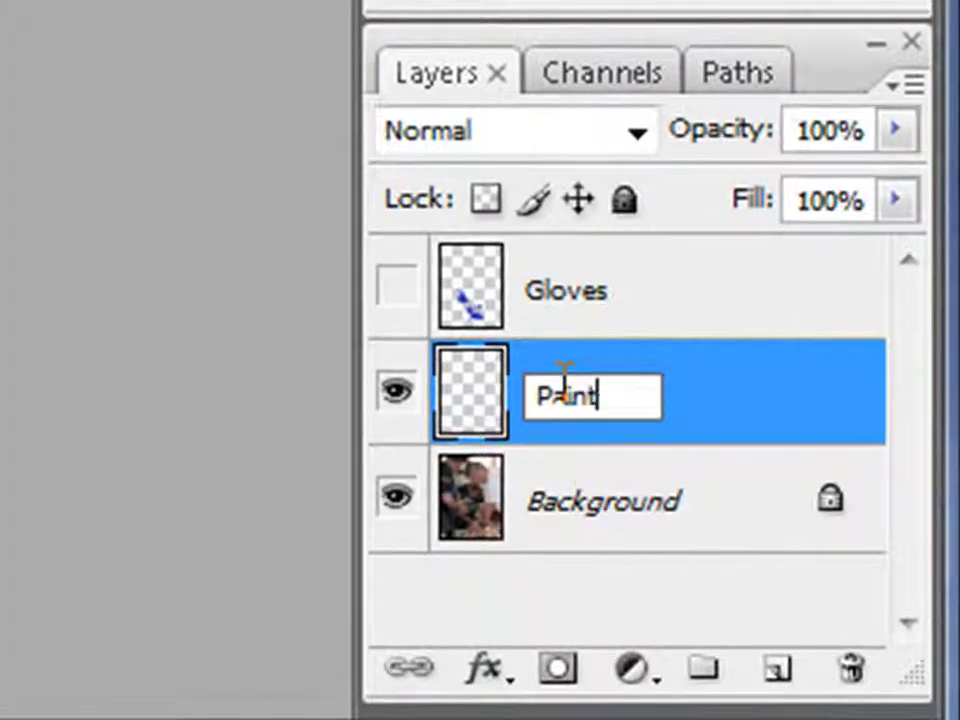
{"action": "key", "text": "Return"}
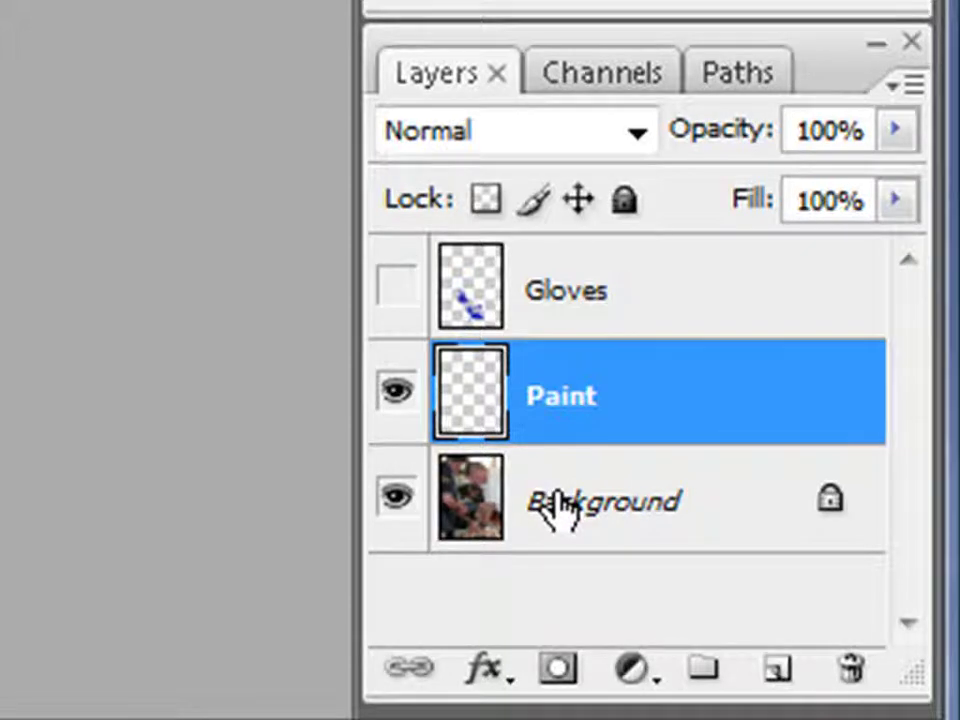
{"action": "left_click", "coordinate": [625, 135]}
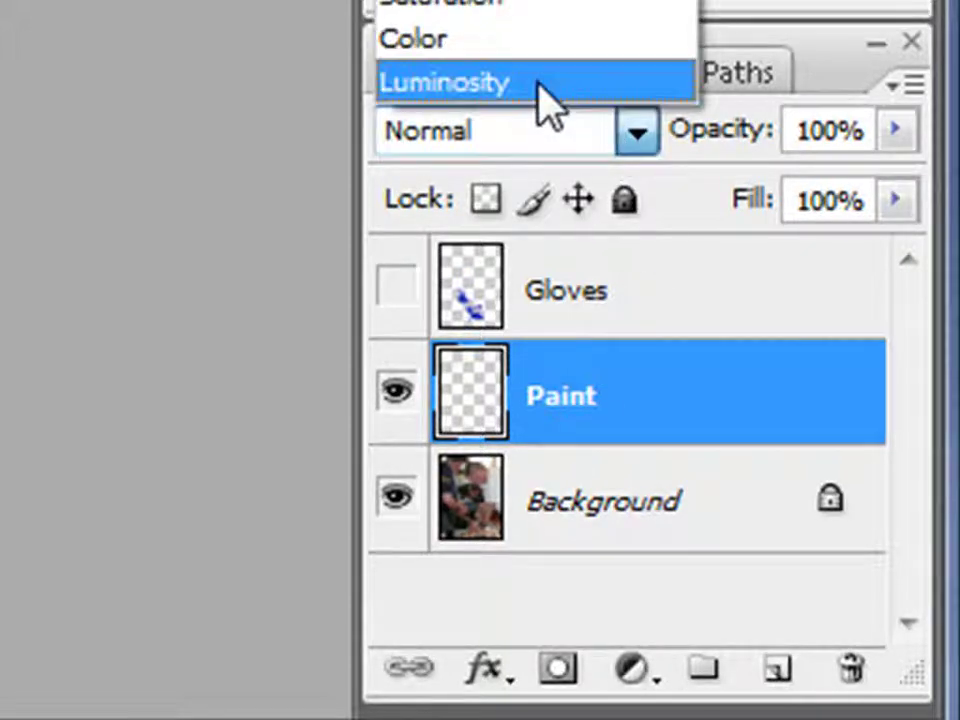
{"action": "left_click", "coordinate": [495, 50]}
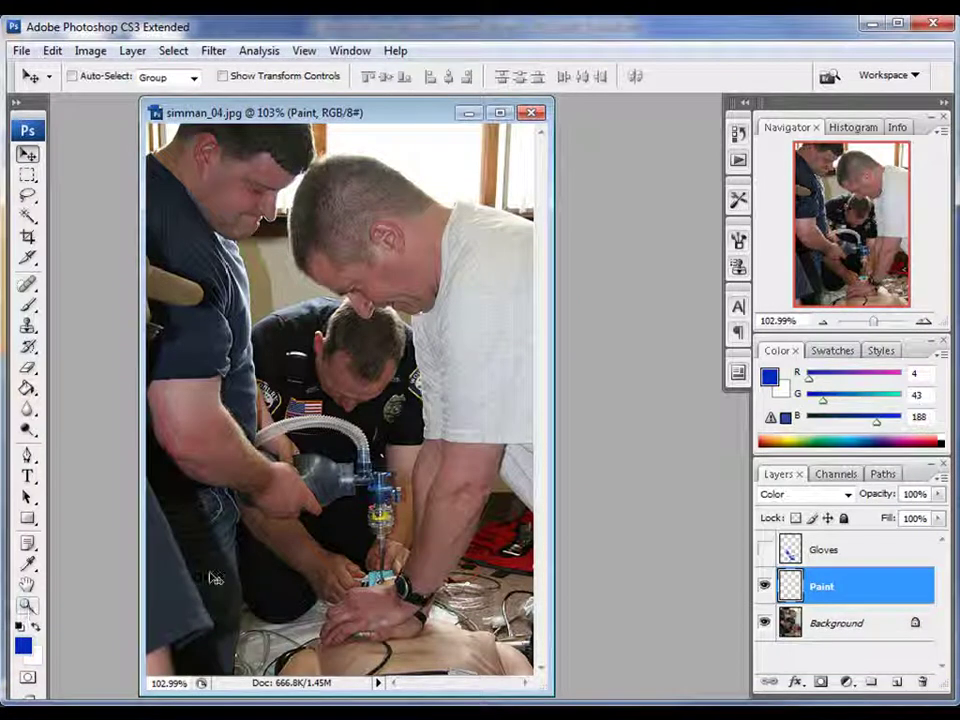
{"action": "left_click", "coordinate": [27, 605]}
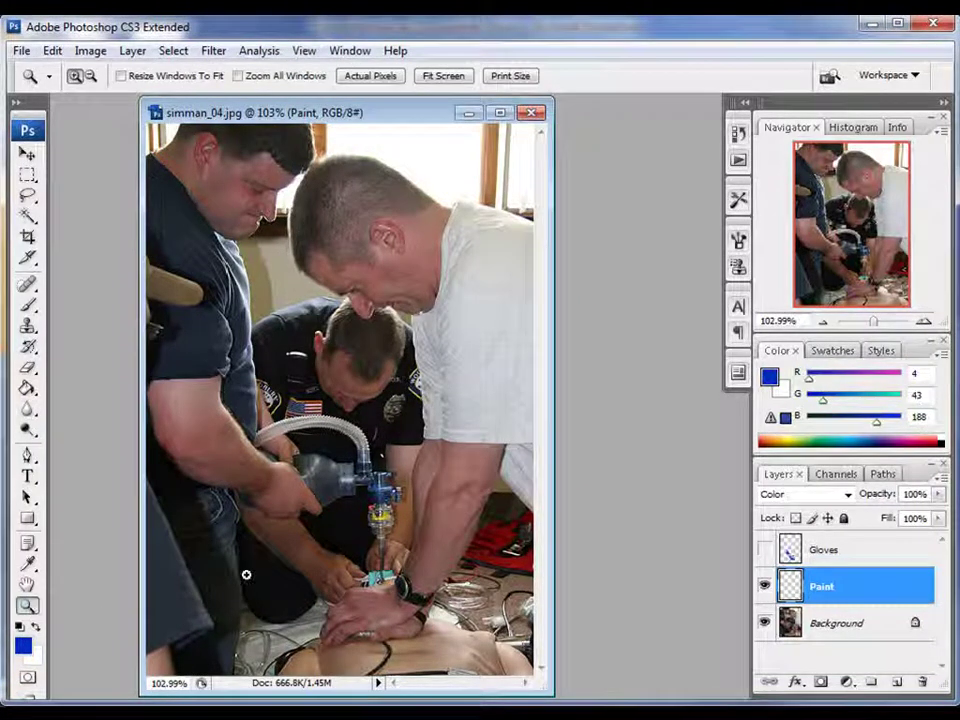
Zoom in on the hands on the chest and load a soft 28 px brush
{"action": "left_click_drag", "start_coordinate": [275, 540], "coordinate": [456, 656]}
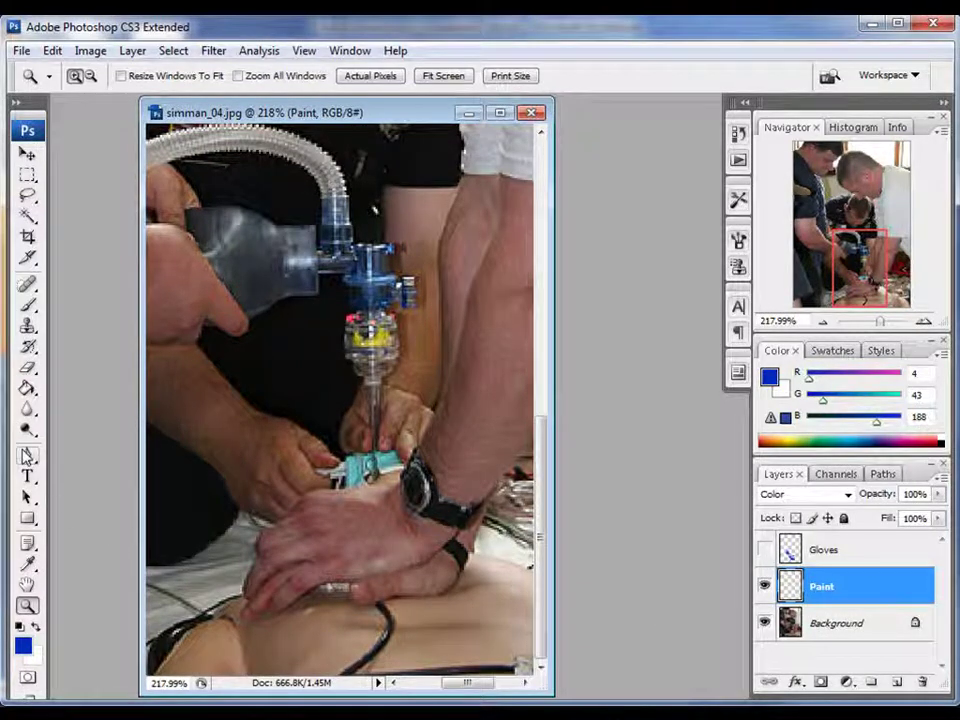
{"action": "left_click", "coordinate": [28, 306]}
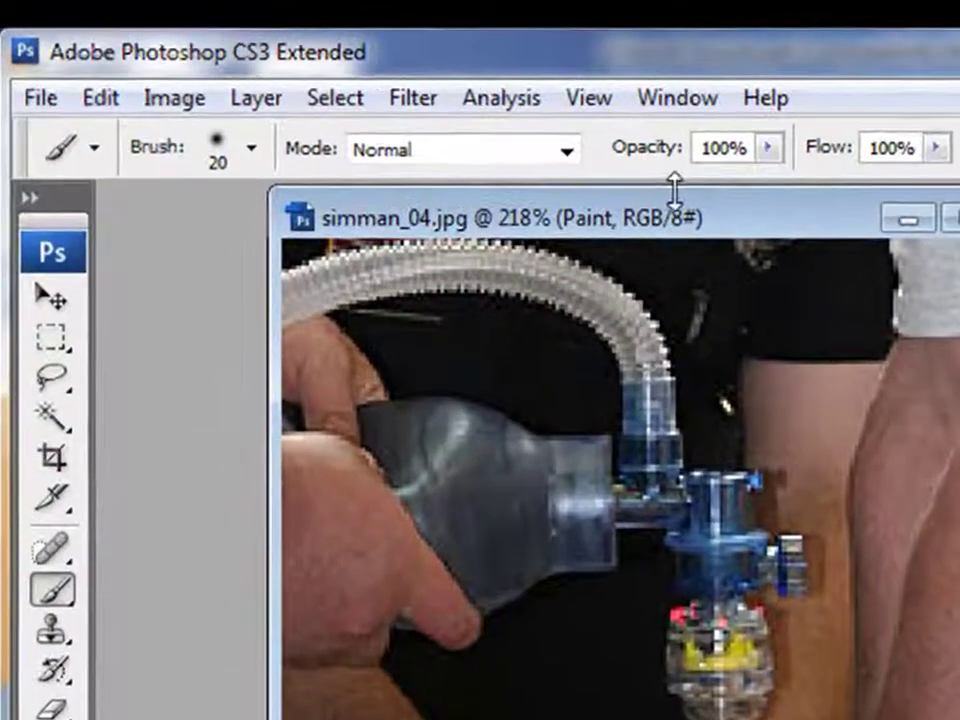
{"action": "left_click", "coordinate": [251, 152]}
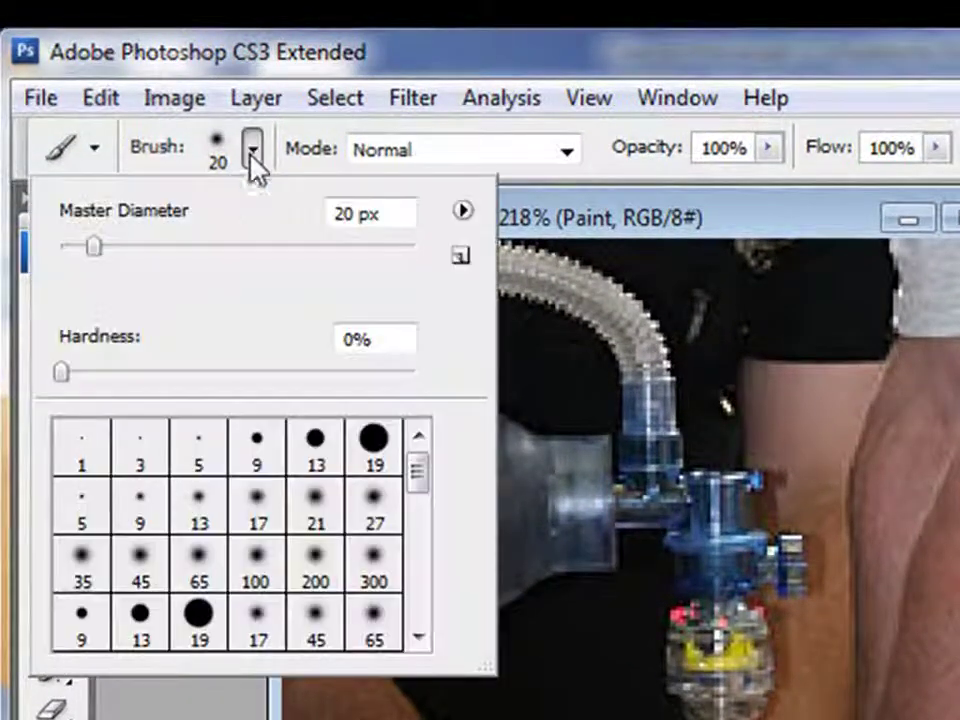
{"action": "mouse_move", "coordinate": [95, 247]}
{"action": "left_mouse_down"}
{"action": "mouse_move", "coordinate": [119, 248]}
{"action": "mouse_move", "coordinate": [109, 250]}
{"action": "left_mouse_up"}
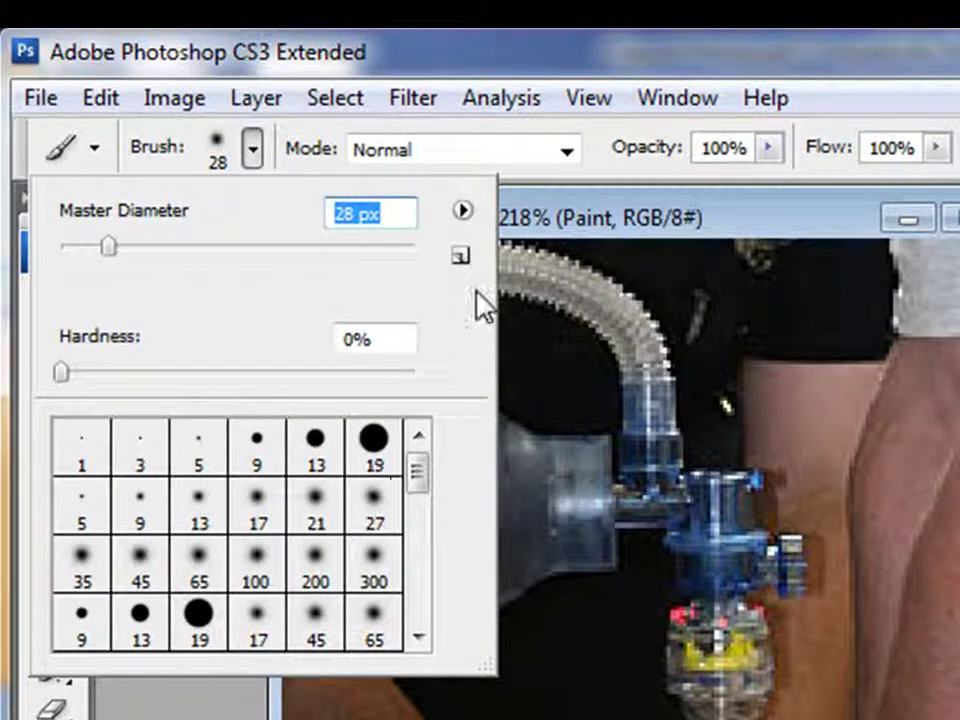
{"action": "key", "text": "Return"}
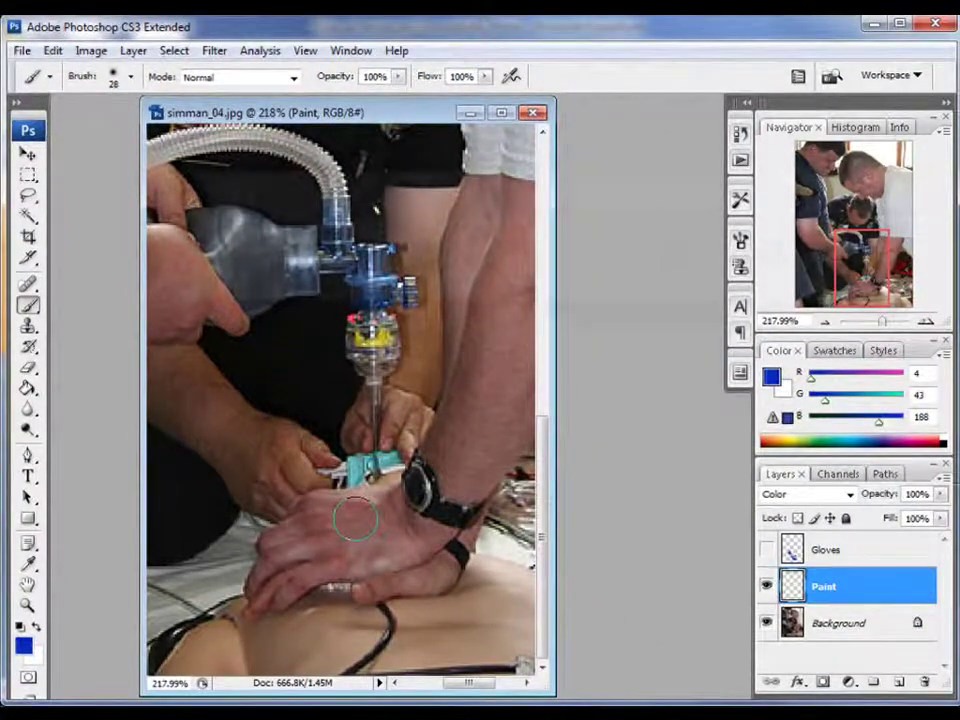
Set the brush to 15 px and paint blue over the back of the compressing hand
{"action": "key", "text": "bracketleft"}
{"action": "key", "text": "bracketleft"}
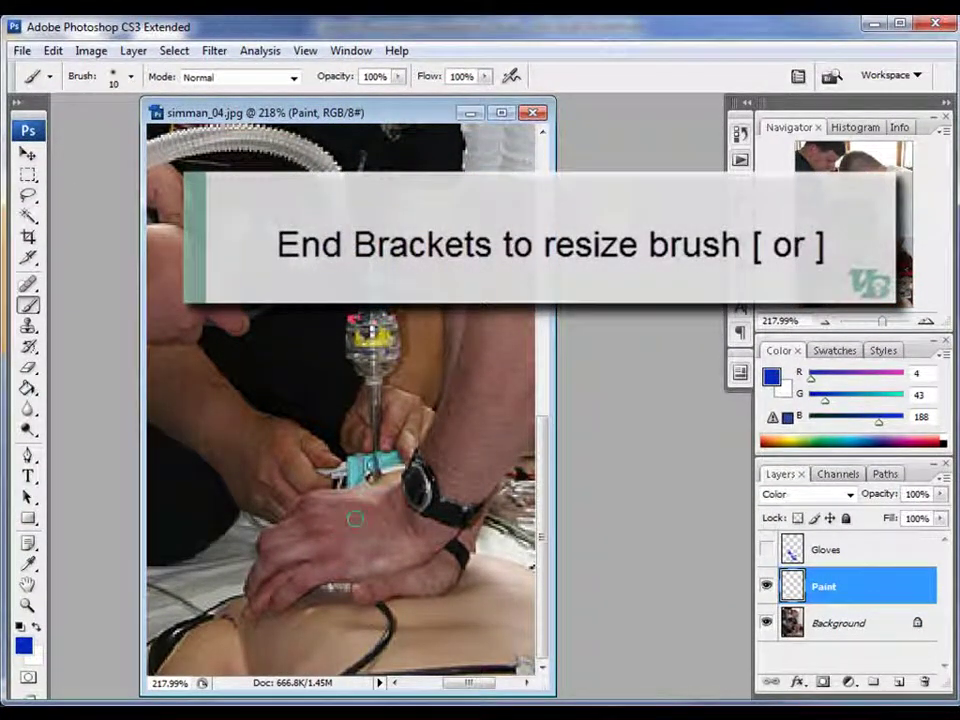
{"action": "key", "text": "bracketright"}
{"action": "key", "text": "bracketright"}
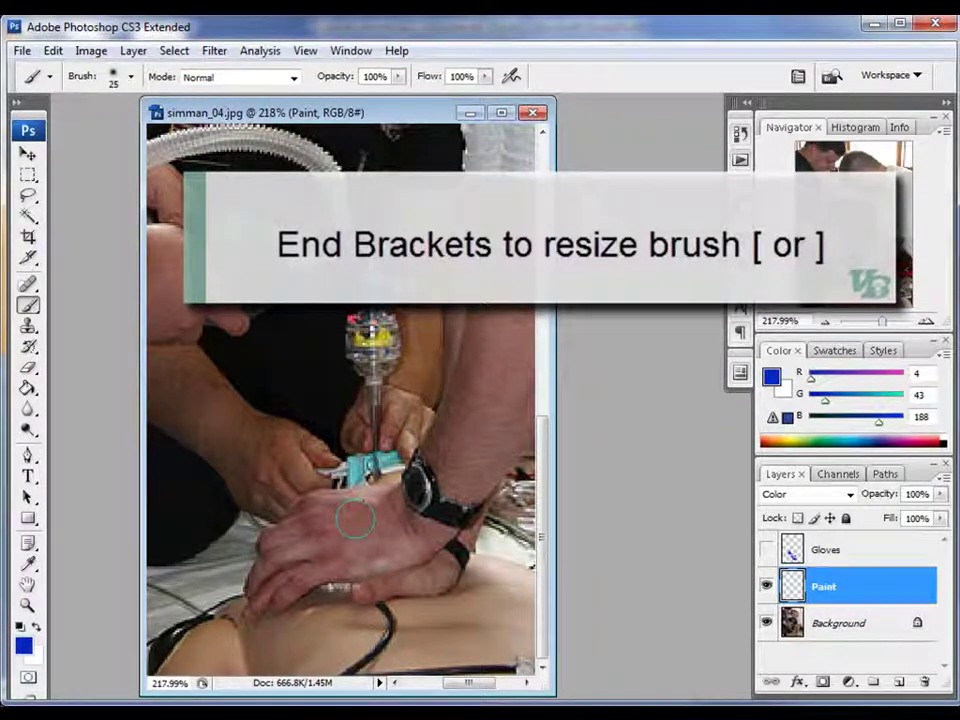
{"action": "key", "text": "bracketleft"}
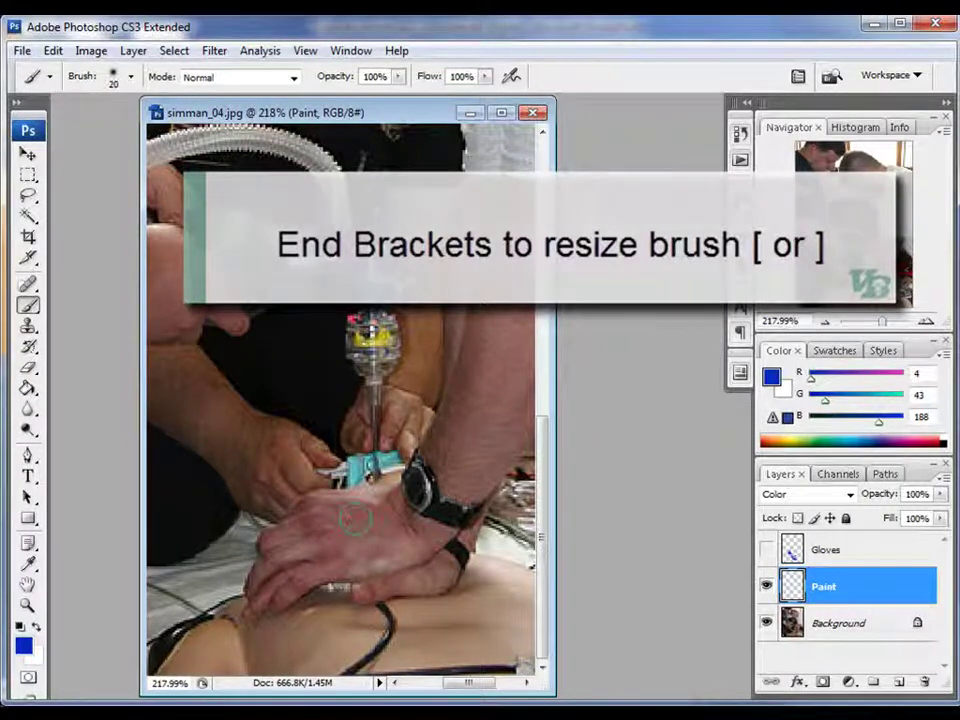
{"action": "key", "text": "bracketleft"}
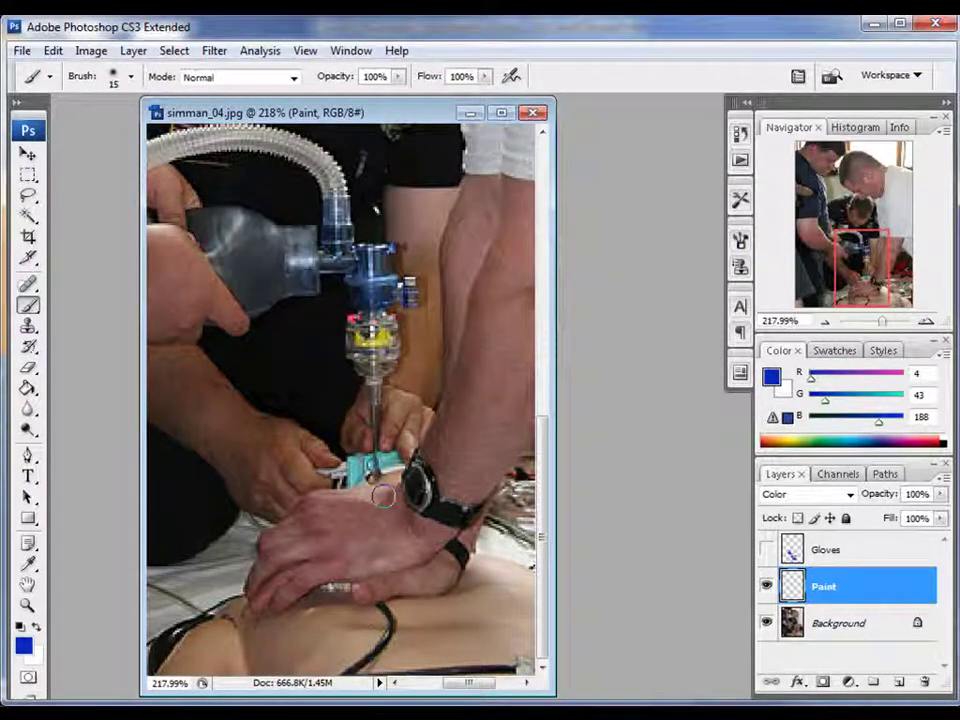
{"action": "mouse_move", "coordinate": [823, 598]}
{"action": "left_mouse_down"}
{"action": "mouse_move", "coordinate": [833, 567]}
{"action": "mouse_move", "coordinate": [636, 390]}
{"action": "left_mouse_up"}
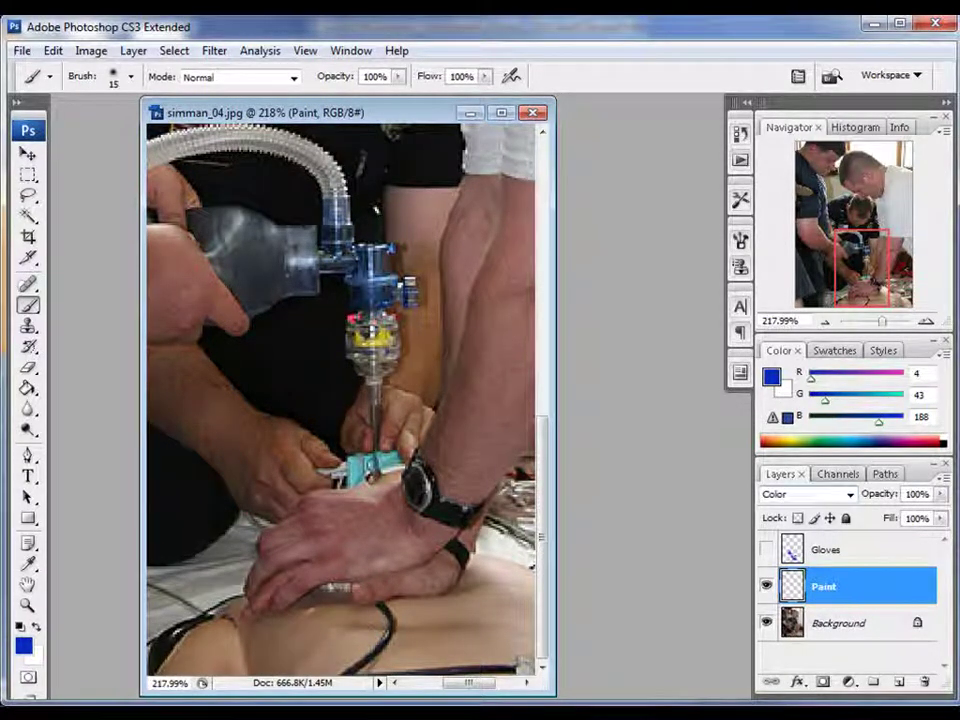
{"action": "mouse_move", "coordinate": [379, 507]}
{"action": "left_mouse_down"}
{"action": "mouse_move", "coordinate": [310, 509]}
{"action": "mouse_move", "coordinate": [271, 542]}
{"action": "left_mouse_up"}
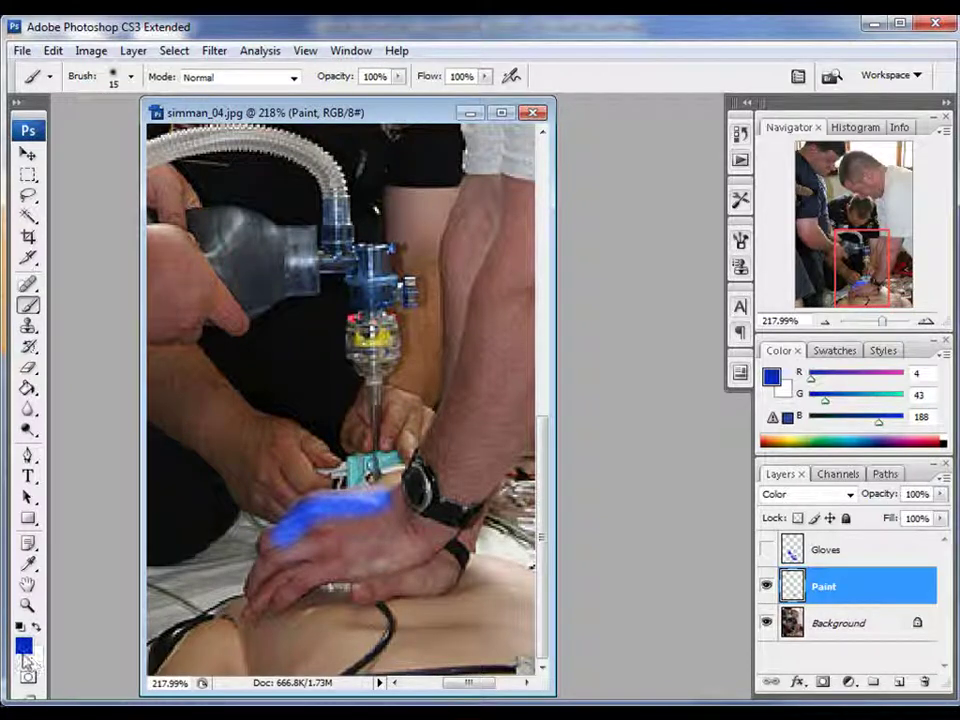
{"action": "mouse_move", "coordinate": [362, 503]}
{"action": "left_mouse_down"}
{"action": "mouse_move", "coordinate": [306, 534]}
{"action": "mouse_move", "coordinate": [370, 520]}
{"action": "mouse_move", "coordinate": [410, 548]}
{"action": "mouse_move", "coordinate": [338, 560]}
{"action": "mouse_move", "coordinate": [392, 514]}
{"action": "mouse_move", "coordinate": [430, 540]}
{"action": "mouse_move", "coordinate": [390, 498]}
{"action": "mouse_move", "coordinate": [332, 495]}
{"action": "mouse_move", "coordinate": [275, 540]}
{"action": "mouse_move", "coordinate": [255, 606]}
{"action": "left_mouse_up"}
With a 10 px brush, paint blue over the fingers of the lower hand
{"action": "key", "text": "bracketleft"}
{"action": "mouse_move", "coordinate": [330, 575]}
{"action": "left_mouse_down"}
{"action": "mouse_move", "coordinate": [312, 558]}
{"action": "mouse_move", "coordinate": [280, 562]}
{"action": "mouse_move", "coordinate": [340, 578]}
{"action": "left_mouse_up"}
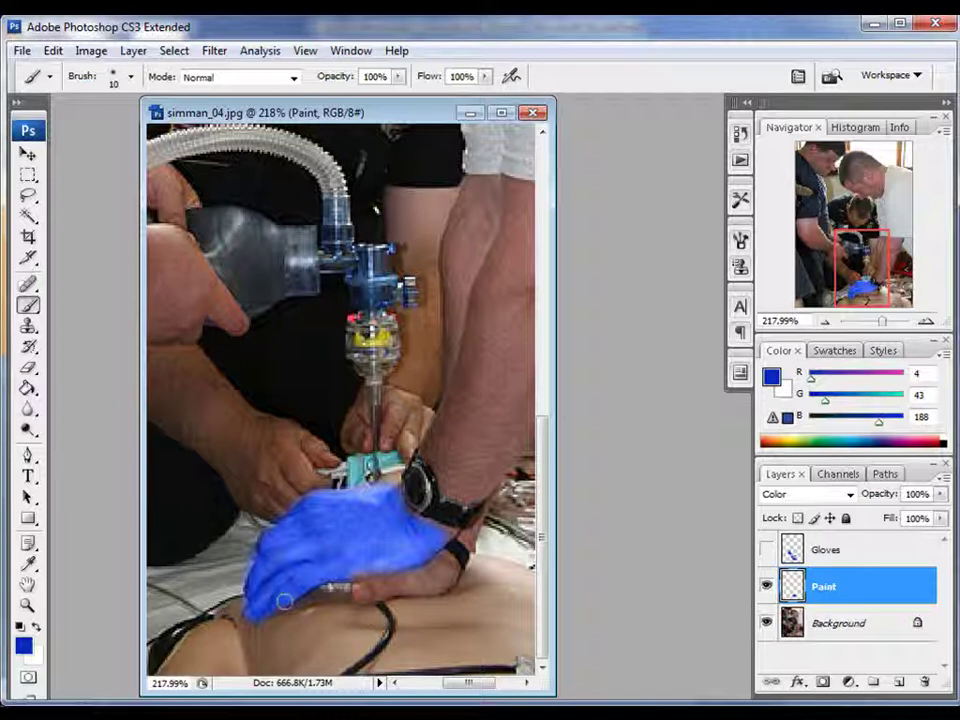
{"action": "left_click", "coordinate": [29, 606]}
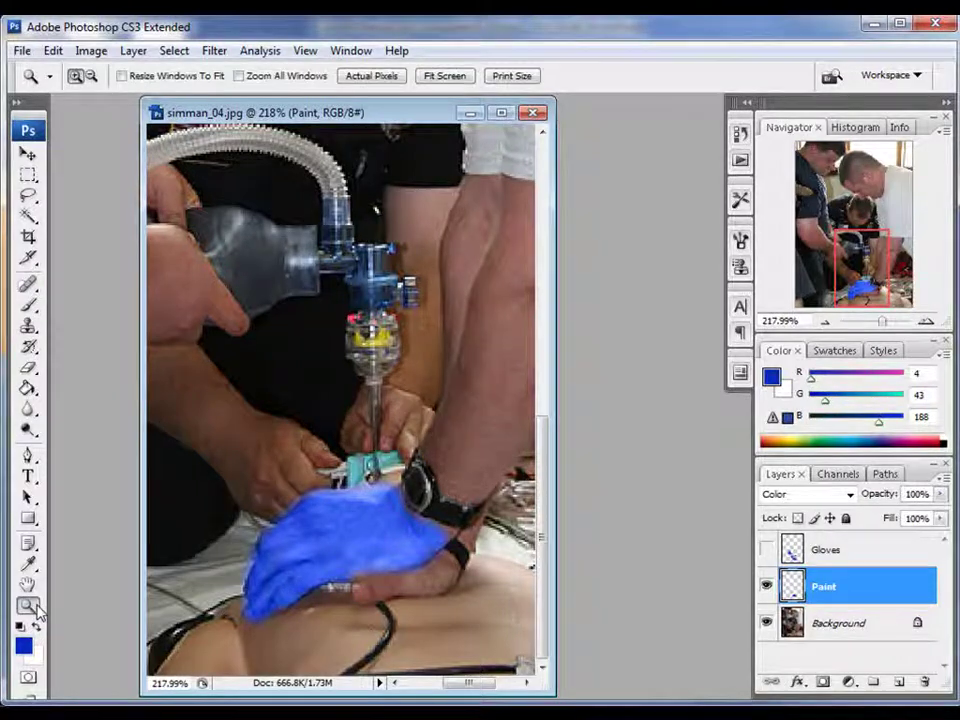
Zoom to 300% and paint blue along the glove's lower edge and fingertips
{"action": "left_click", "coordinate": [349, 566]}
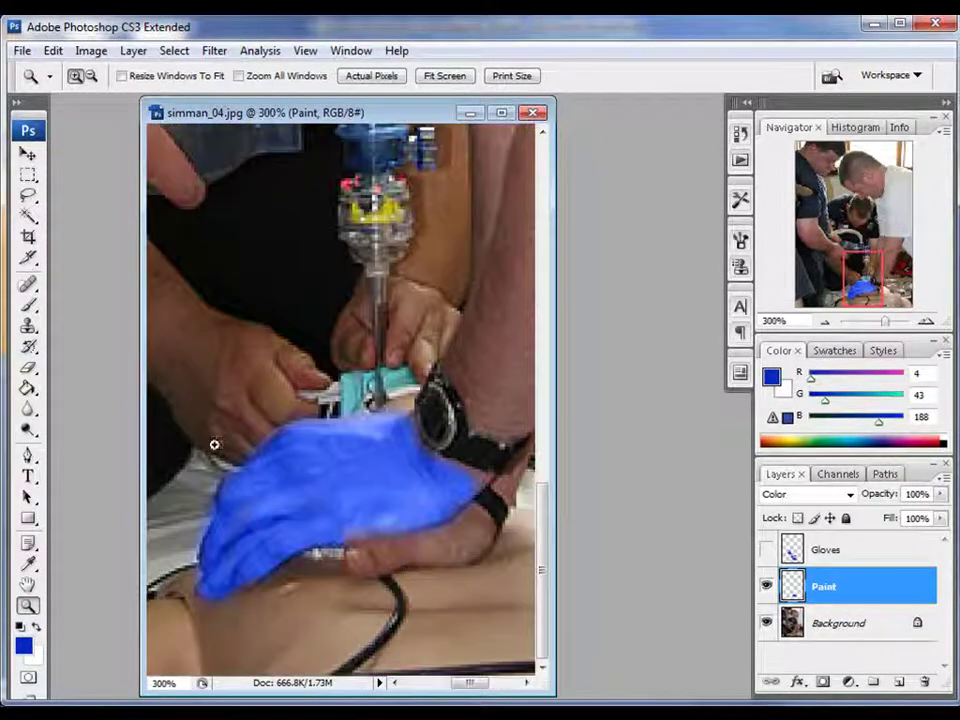
{"action": "left_click", "coordinate": [28, 304]}
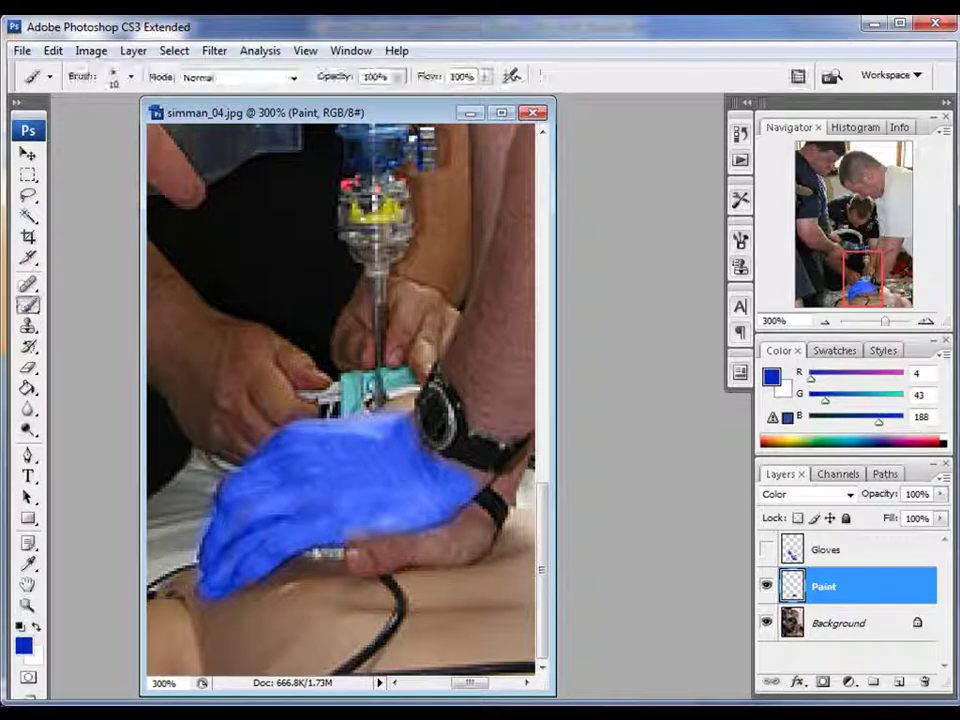
{"action": "mouse_move", "coordinate": [368, 543]}
{"action": "left_mouse_down"}
{"action": "mouse_move", "coordinate": [393, 563]}
{"action": "mouse_move", "coordinate": [470, 549]}
{"action": "mouse_move", "coordinate": [483, 535]}
{"action": "mouse_move", "coordinate": [474, 514]}
{"action": "mouse_move", "coordinate": [417, 547]}
{"action": "mouse_move", "coordinate": [444, 500]}
{"action": "left_mouse_up"}
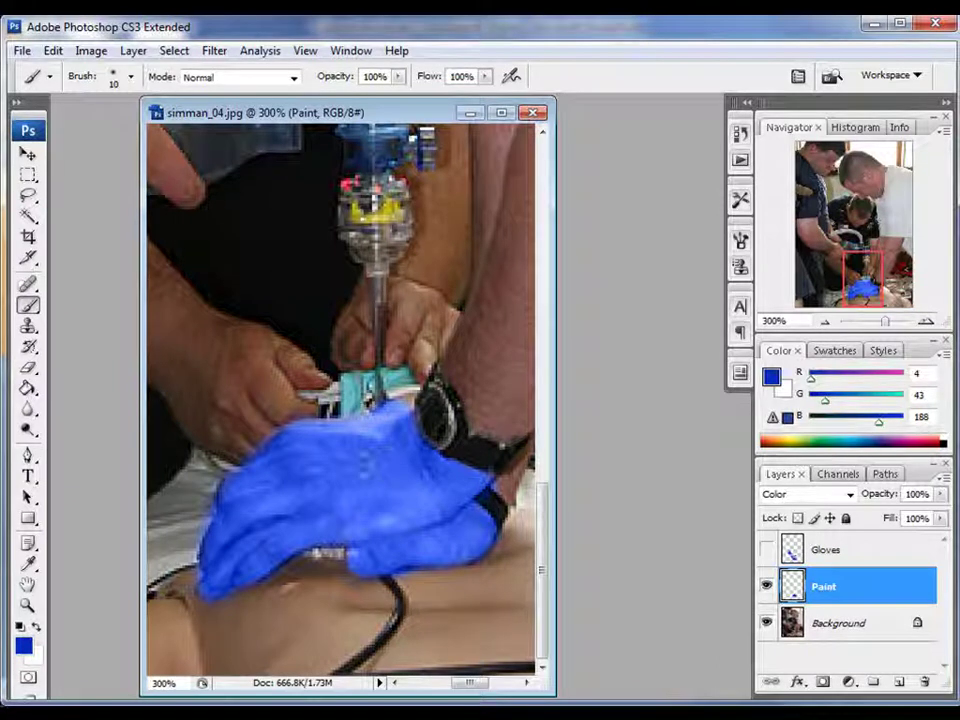
{"action": "mouse_move", "coordinate": [240, 430]}
{"action": "left_mouse_down"}
{"action": "mouse_move", "coordinate": [279, 440]}
{"action": "mouse_move", "coordinate": [268, 427]}
{"action": "mouse_move", "coordinate": [243, 425]}
{"action": "mouse_move", "coordinate": [257, 459]}
{"action": "mouse_move", "coordinate": [199, 435]}
{"action": "mouse_move", "coordinate": [209, 436]}
{"action": "mouse_move", "coordinate": [247, 375]}
{"action": "mouse_move", "coordinate": [309, 413]}
{"action": "mouse_move", "coordinate": [262, 375]}
{"action": "mouse_move", "coordinate": [270, 355]}
{"action": "mouse_move", "coordinate": [311, 378]}
{"action": "mouse_move", "coordinate": [301, 360]}
{"action": "mouse_move", "coordinate": [232, 323]}
{"action": "mouse_move", "coordinate": [198, 317]}
{"action": "mouse_move", "coordinate": [168, 336]}
{"action": "mouse_move", "coordinate": [162, 385]}
{"action": "mouse_move", "coordinate": [200, 430]}
{"action": "mouse_move", "coordinate": [225, 433]}
{"action": "mouse_move", "coordinate": [173, 355]}
{"action": "left_mouse_up"}
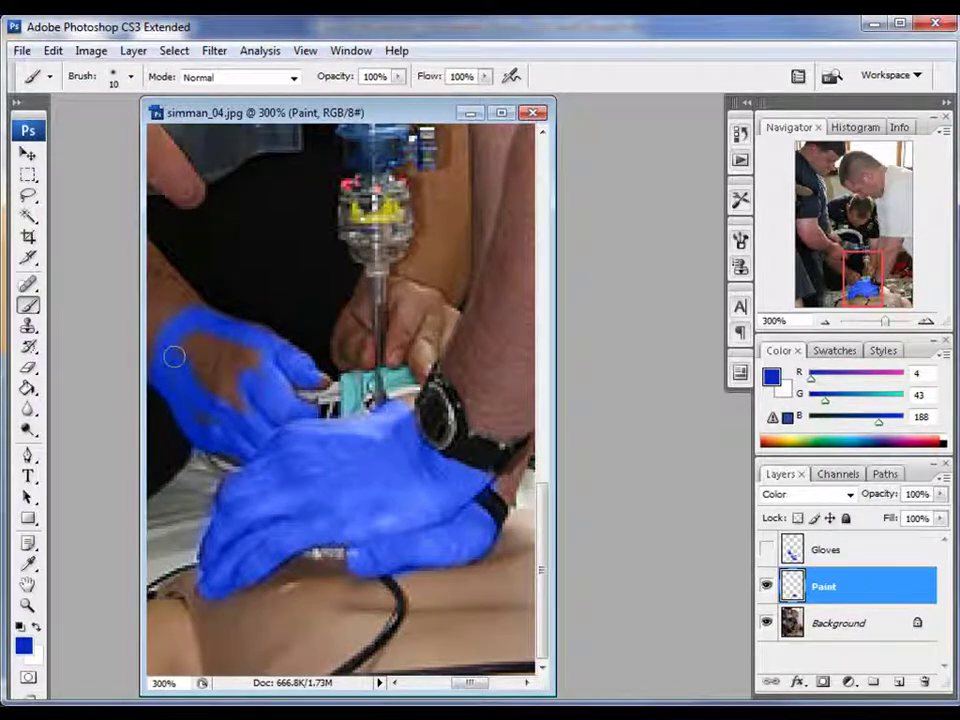
Paint the hand holding the tube blue, resizing the brush to 6 px
{"action": "mouse_move", "coordinate": [194, 355]}
{"action": "left_mouse_down"}
{"action": "mouse_move", "coordinate": [234, 350]}
{"action": "mouse_move", "coordinate": [189, 332]}
{"action": "mouse_move", "coordinate": [234, 379]}
{"action": "mouse_move", "coordinate": [195, 350]}
{"action": "mouse_move", "coordinate": [232, 388]}
{"action": "mouse_move", "coordinate": [196, 407]}
{"action": "mouse_move", "coordinate": [253, 373]}
{"action": "mouse_move", "coordinate": [308, 375]}
{"action": "left_mouse_up"}
{"action": "key", "text": "bracketleft"}
{"action": "key", "text": "bracketleft"}
{"action": "key", "text": "bracketleft"}
{"action": "key", "text": "bracketright"}
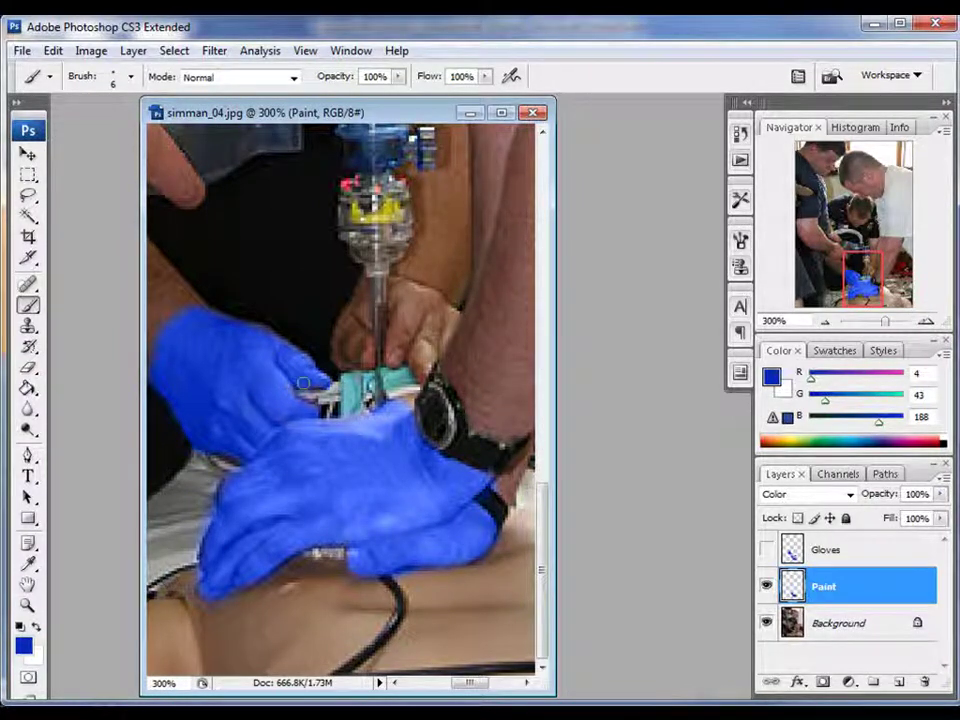
Pan to the breathing bag and paint a blue band across the wrist
{"action": "left_click_drag", "start_coordinate": [236, 375], "coordinate": [479, 511]}
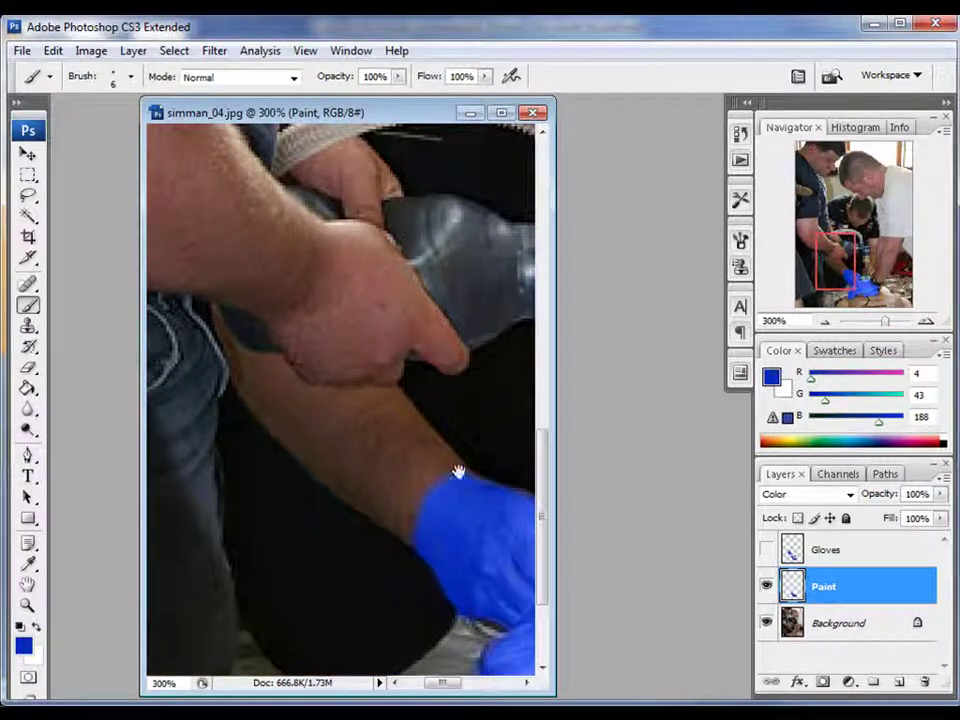
{"action": "left_click_drag", "start_coordinate": [349, 300], "coordinate": [313, 463]}
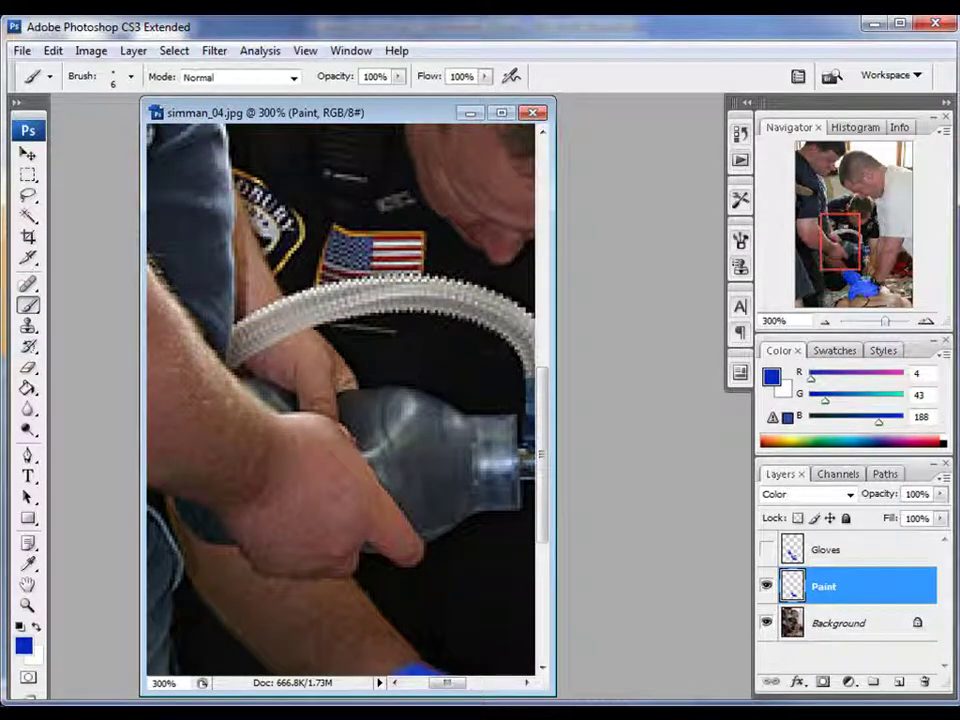
{"action": "mouse_move", "coordinate": [288, 424]}
{"action": "left_mouse_down"}
{"action": "mouse_move", "coordinate": [279, 454]}
{"action": "mouse_move", "coordinate": [235, 506]}
{"action": "left_mouse_up"}
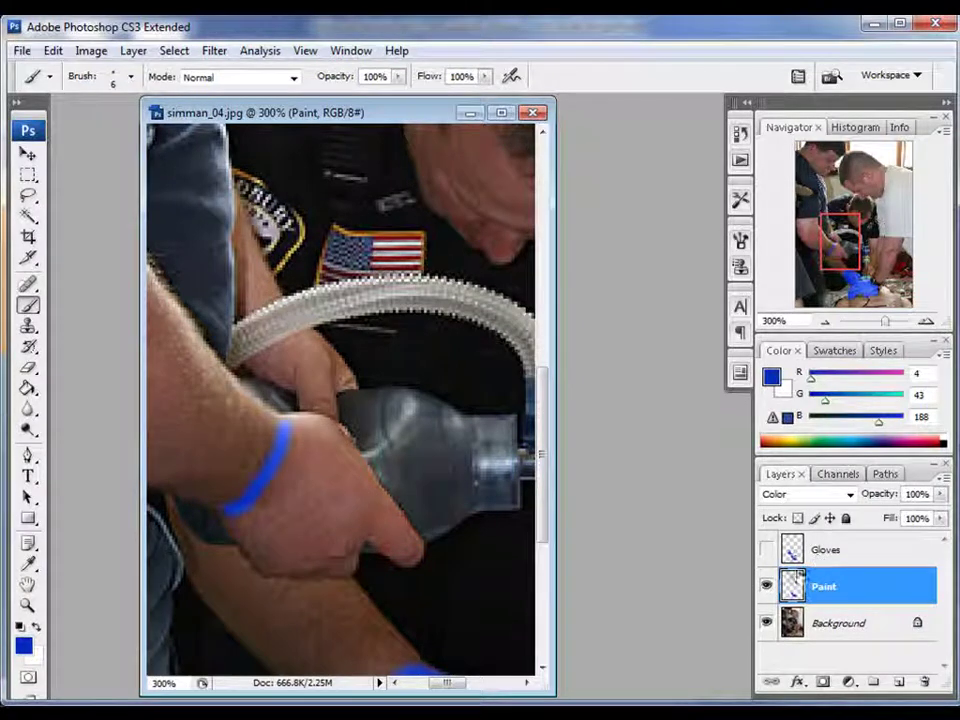
Select the Gloves layer and make it visible
{"action": "left_click", "coordinate": [820, 553]}
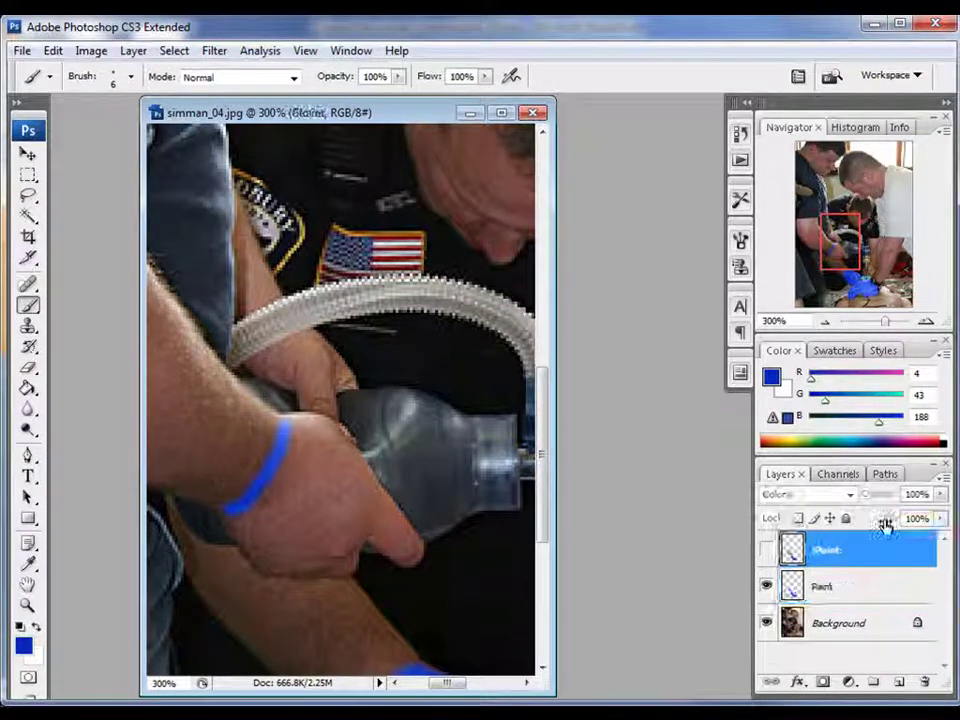
{"action": "left_click", "coordinate": [765, 550]}
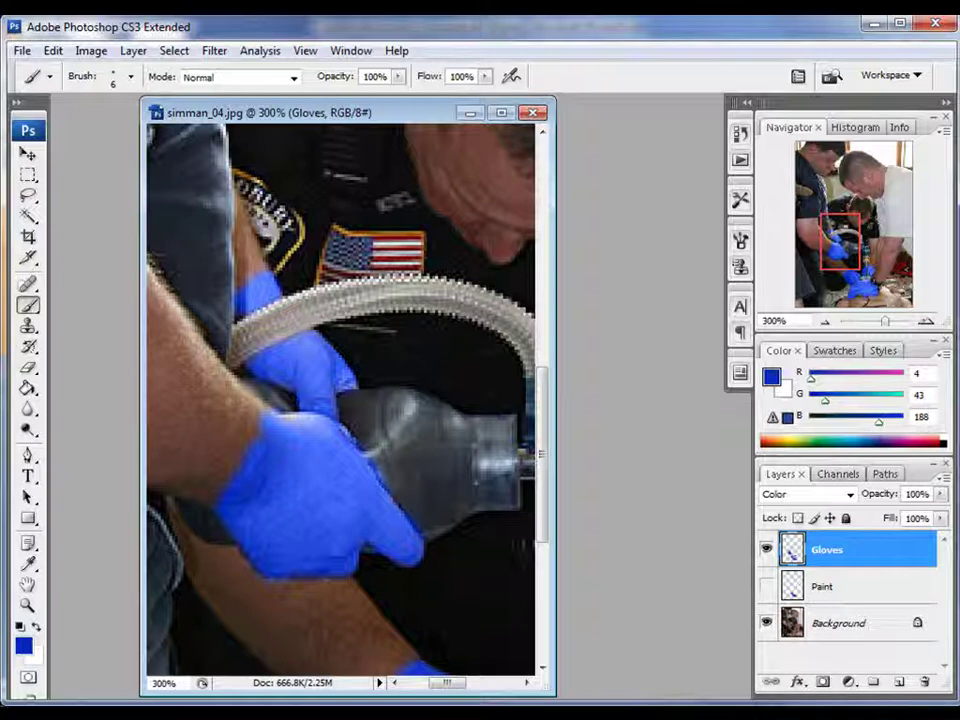
{"action": "left_click", "coordinate": [27, 154]}
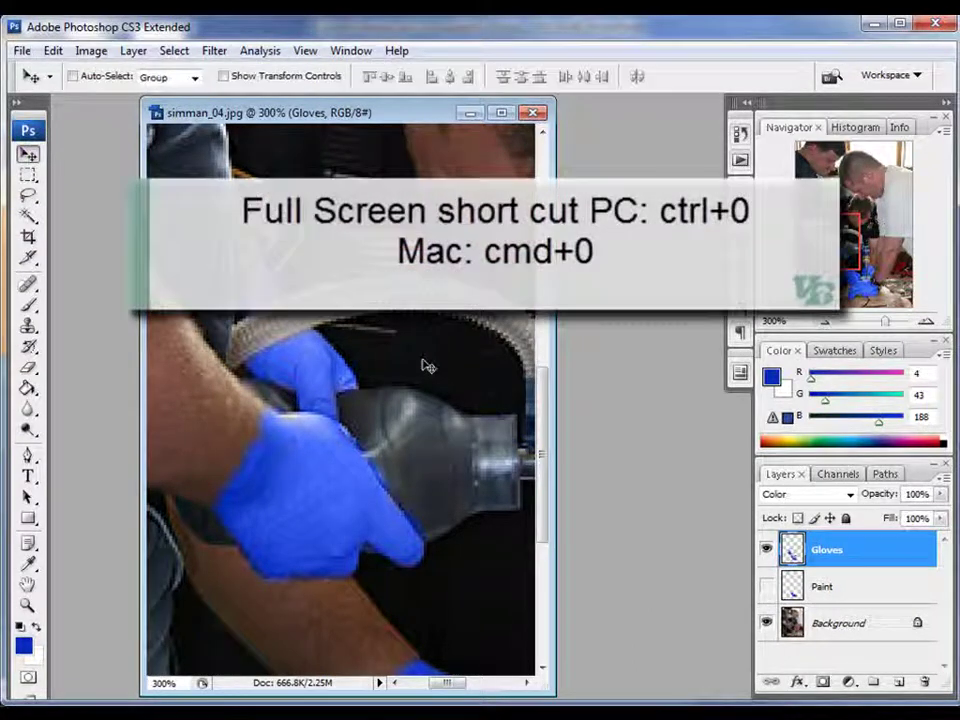
Fit the photo on screen and lower the Gloves layer's opacity to 66%
{"action": "key", "text": "ctrl+0"}
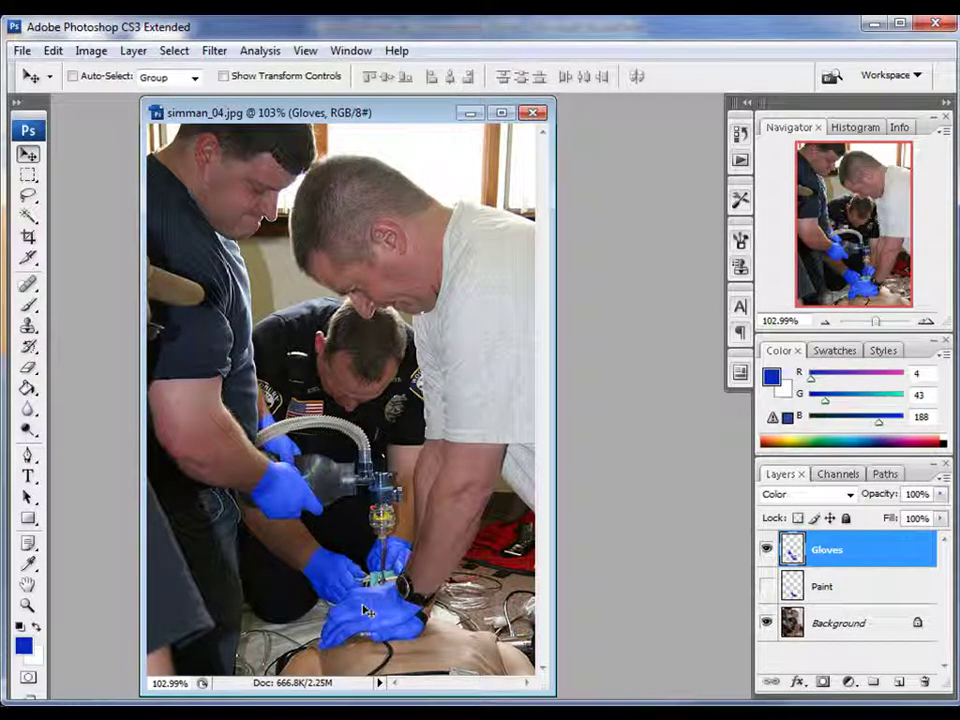
{"action": "left_click", "coordinate": [940, 494]}
{"action": "left_click_drag", "start_coordinate": [941, 512], "coordinate": [910, 524]}
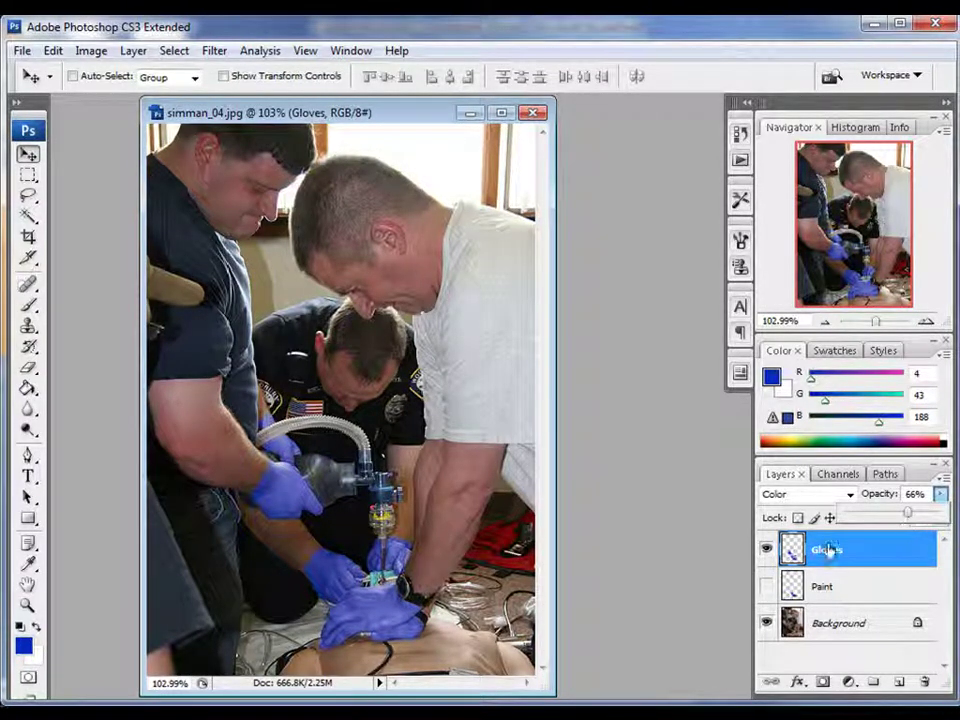